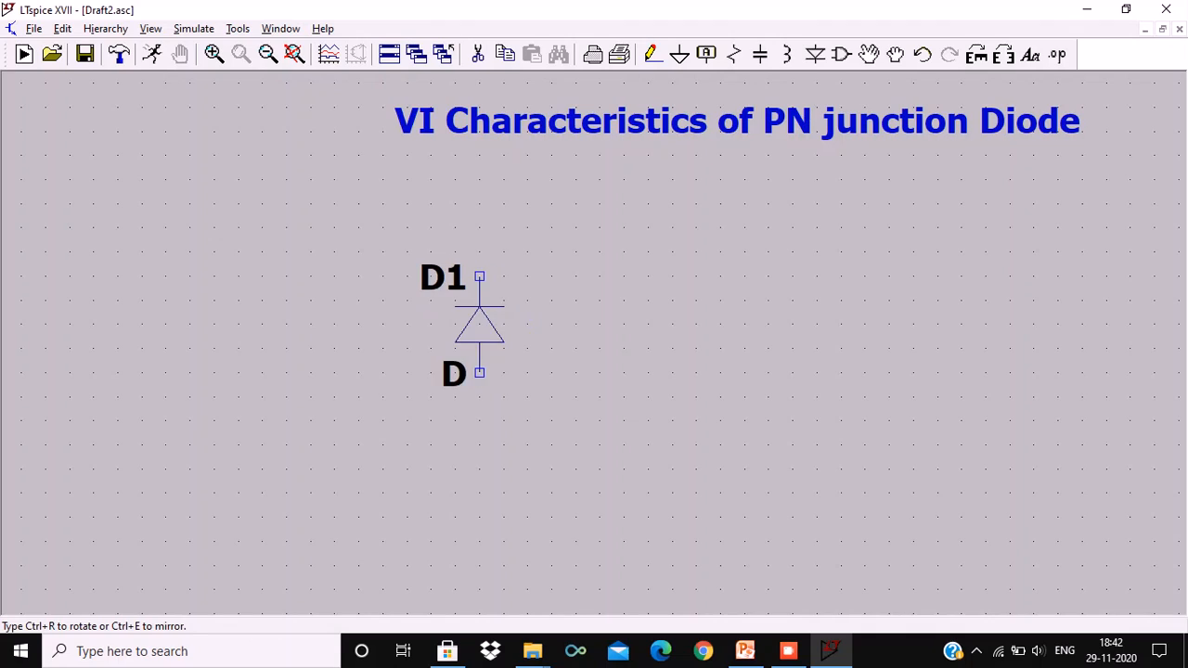
Rotate the diode to lie horizontally, pointing right, and place it below the schematic's title.
key("ctrl+r")
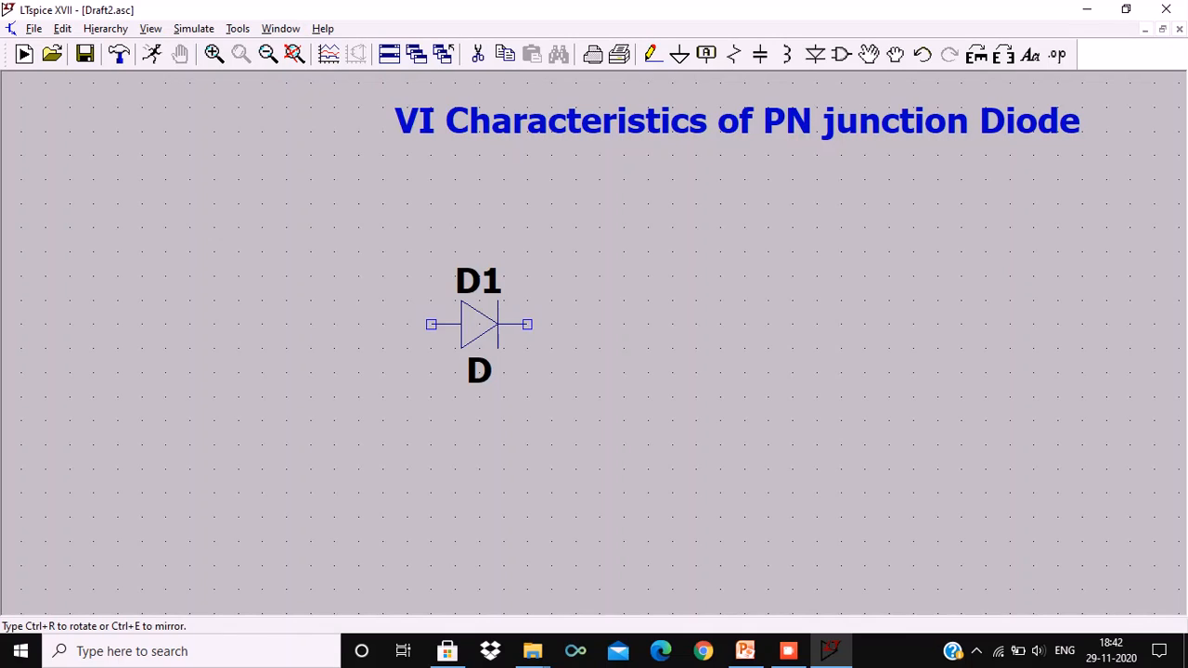
left_click(479, 323)
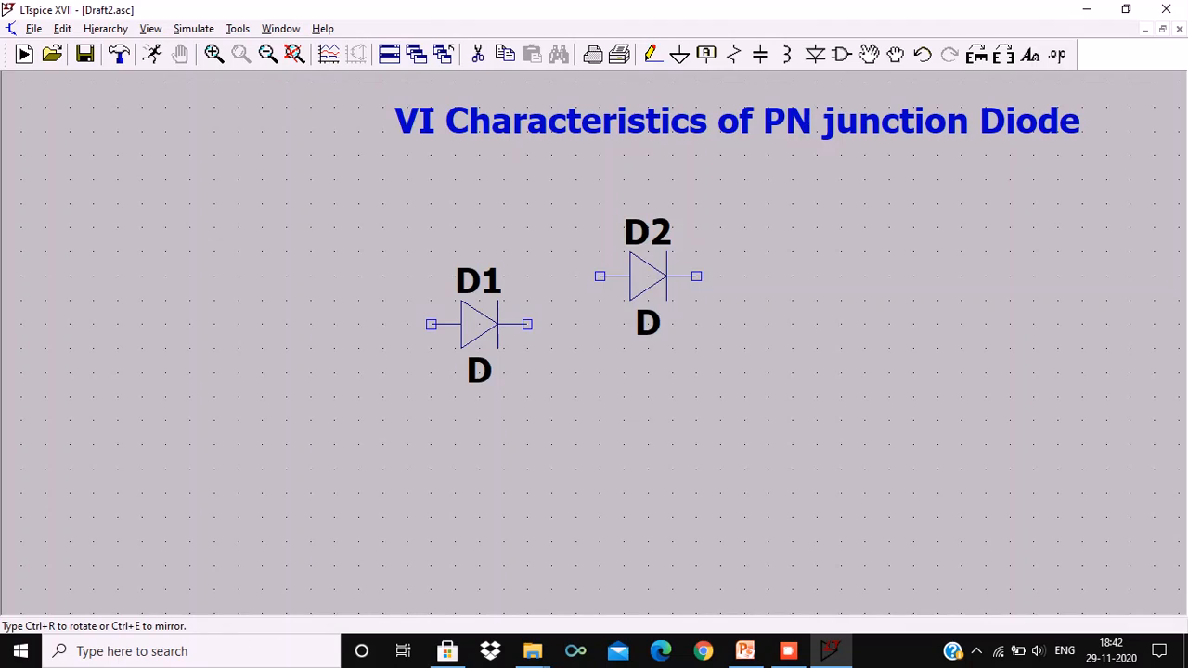
key("Escape")
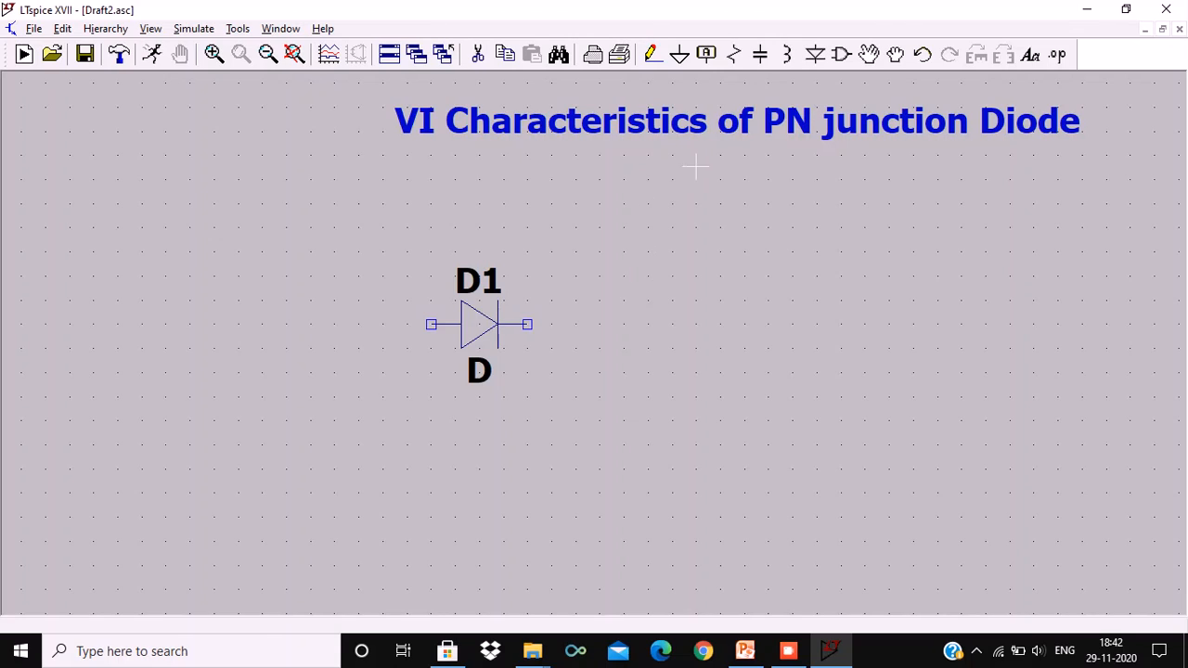
Place a vertical resistor to the right of the diode, with its upper end level with the diode.
left_click(729, 54)
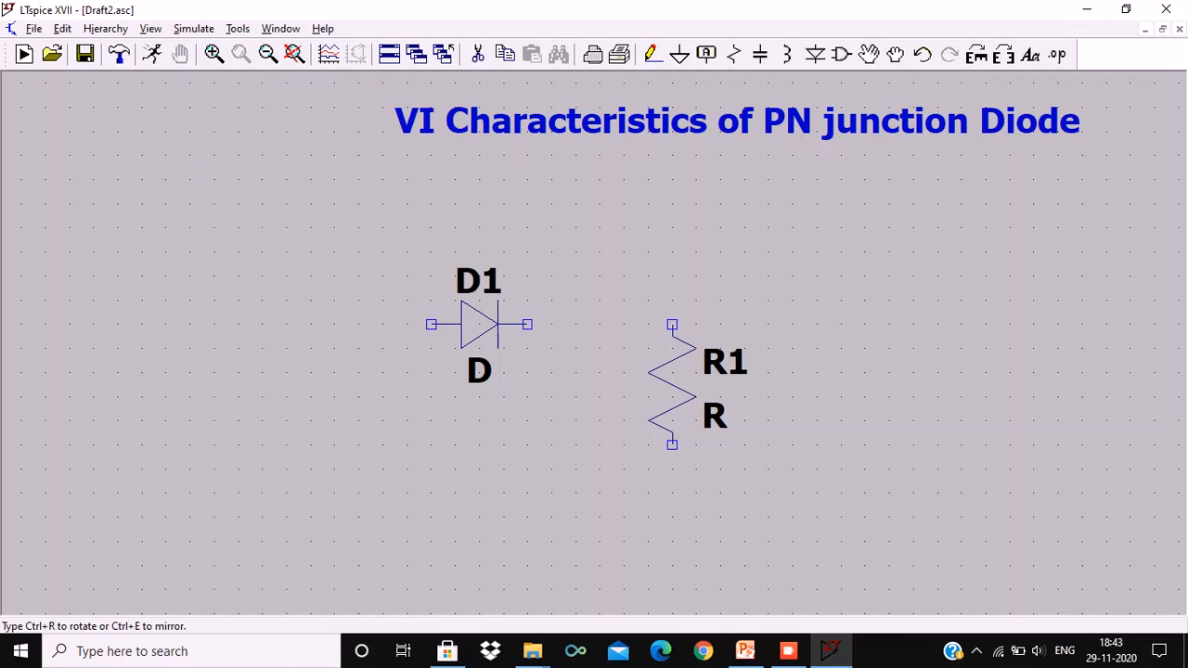
left_click(671, 384)
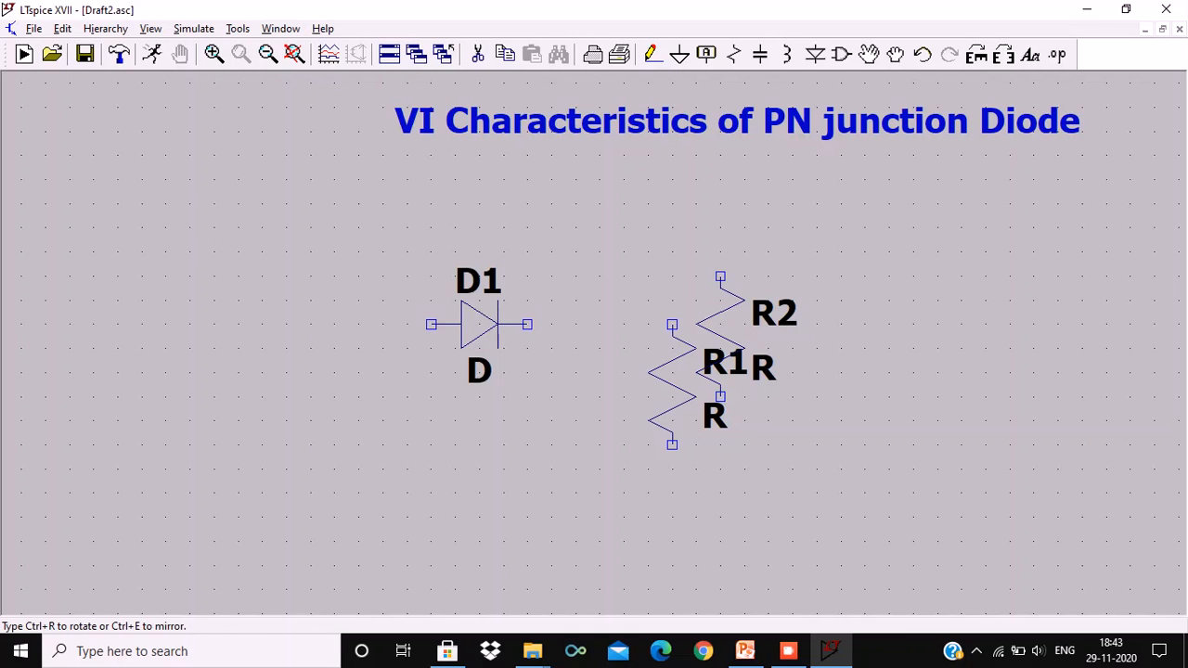
key("Escape")
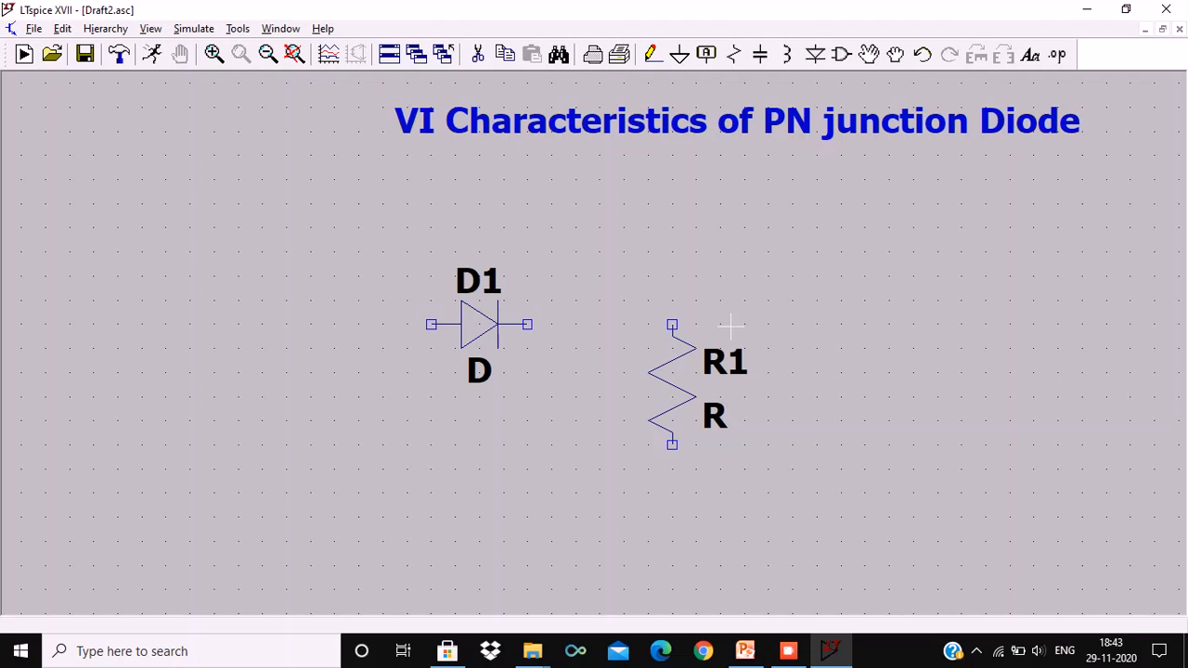
Place a voltage source to the left of the diode and a ground symbol below the diode.
left_click(841, 54)
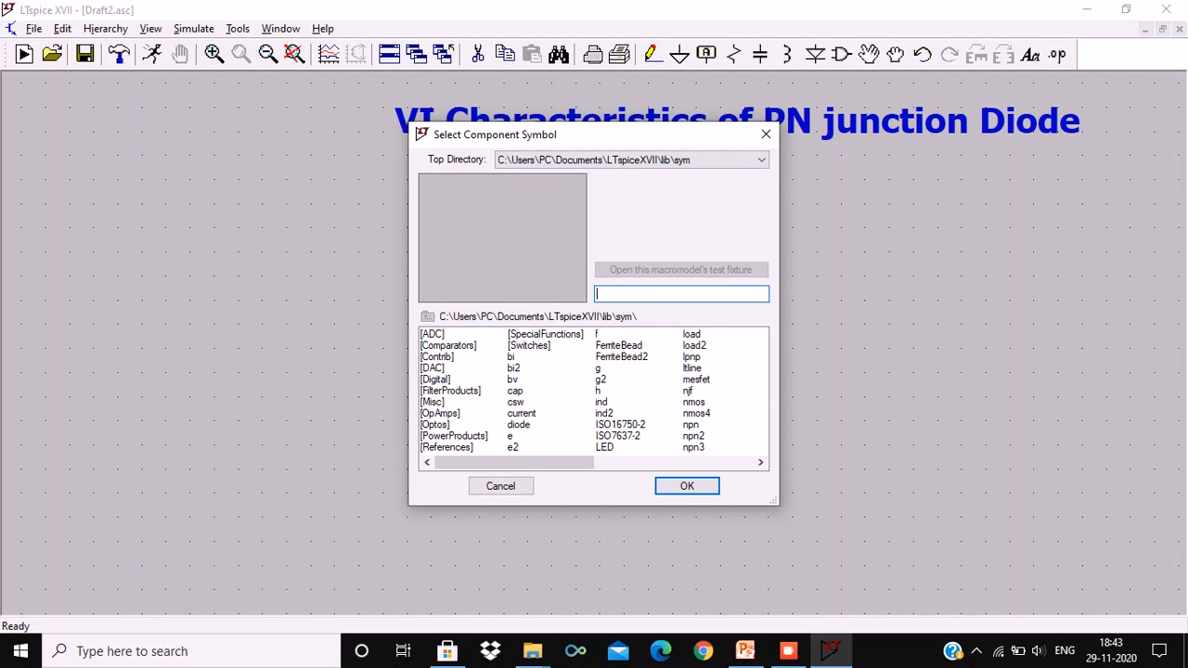
type("voltage")
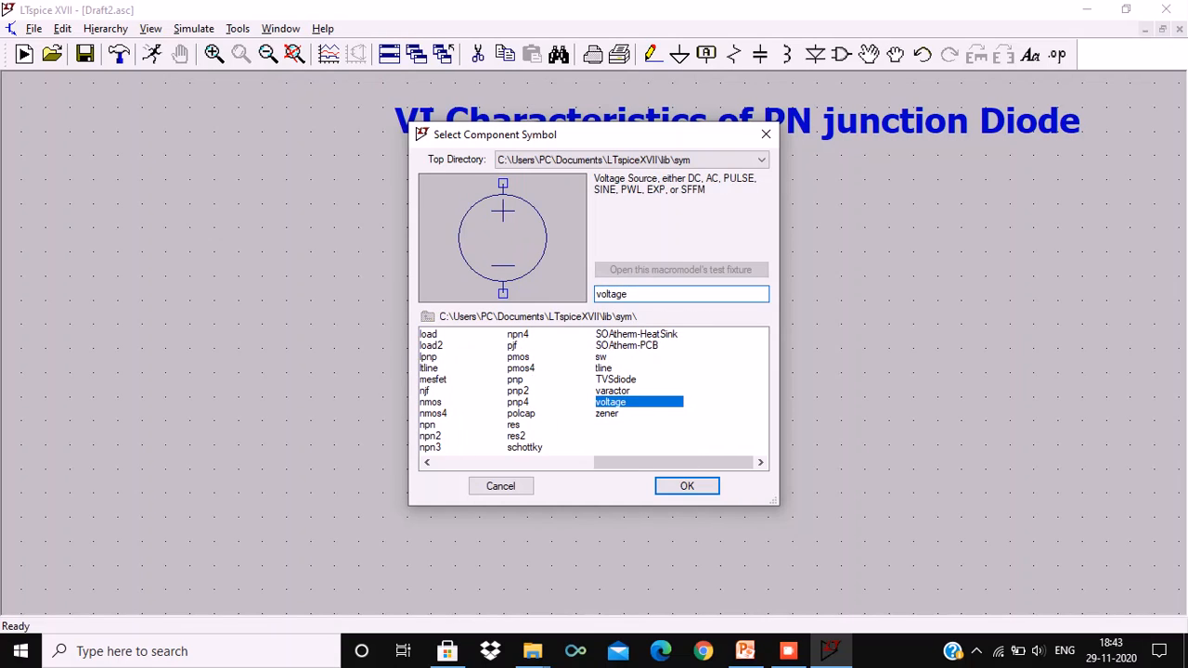
left_click(685, 486)
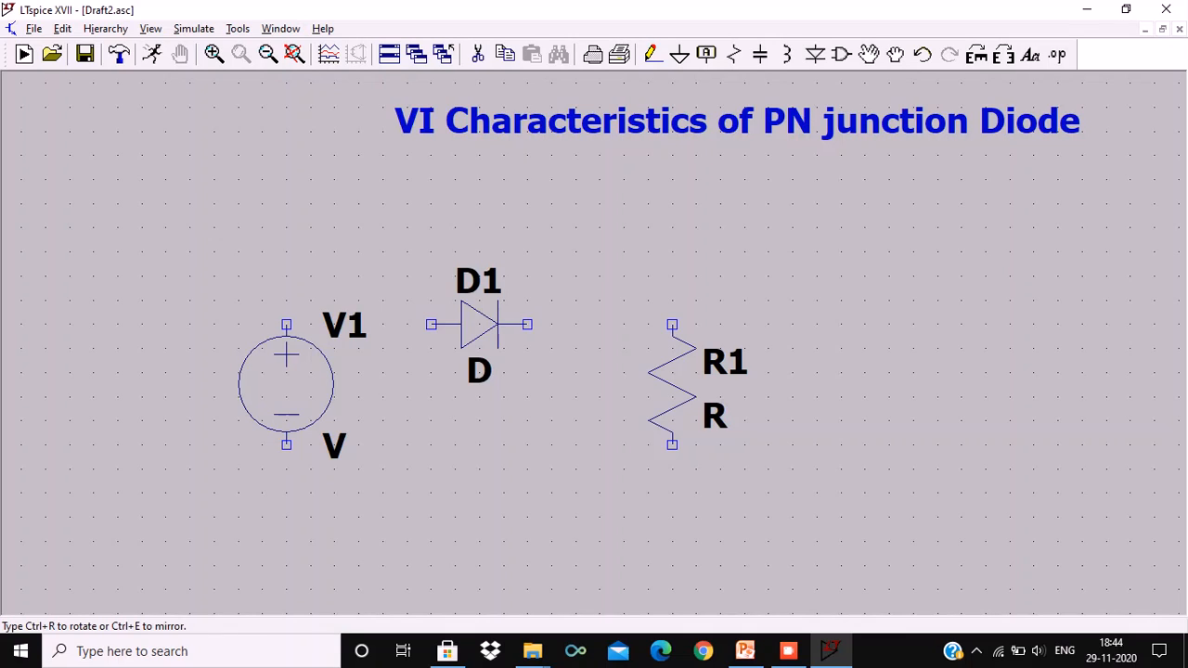
left_click(286, 325)
key("Escape")
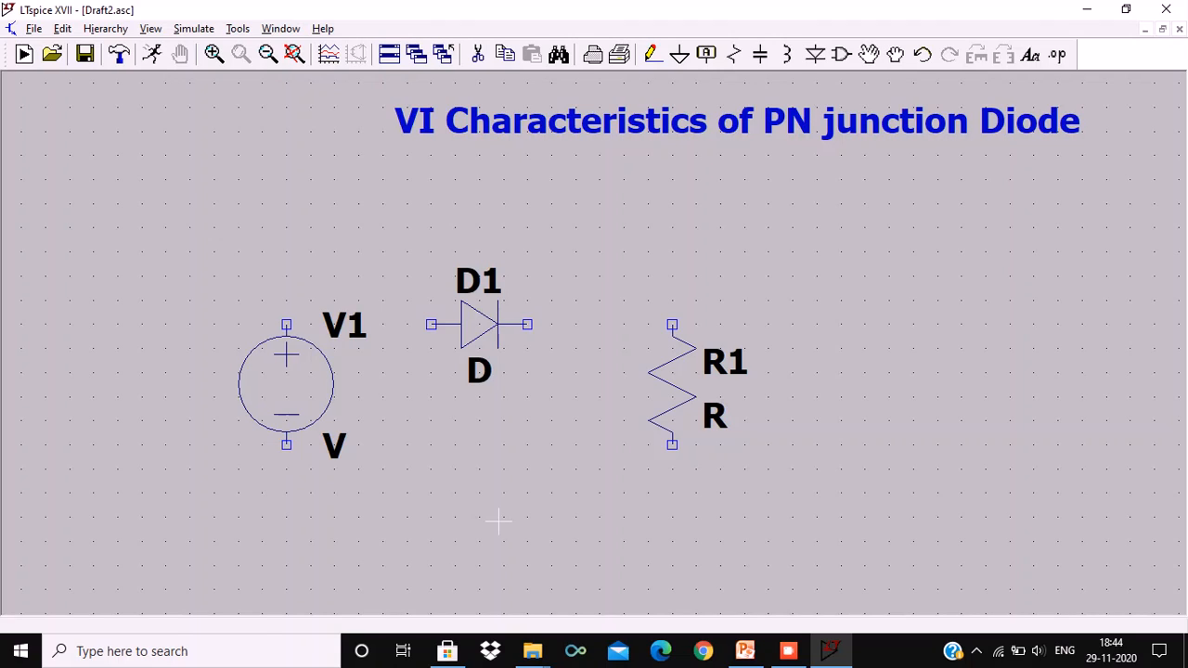
left_click(675, 59)
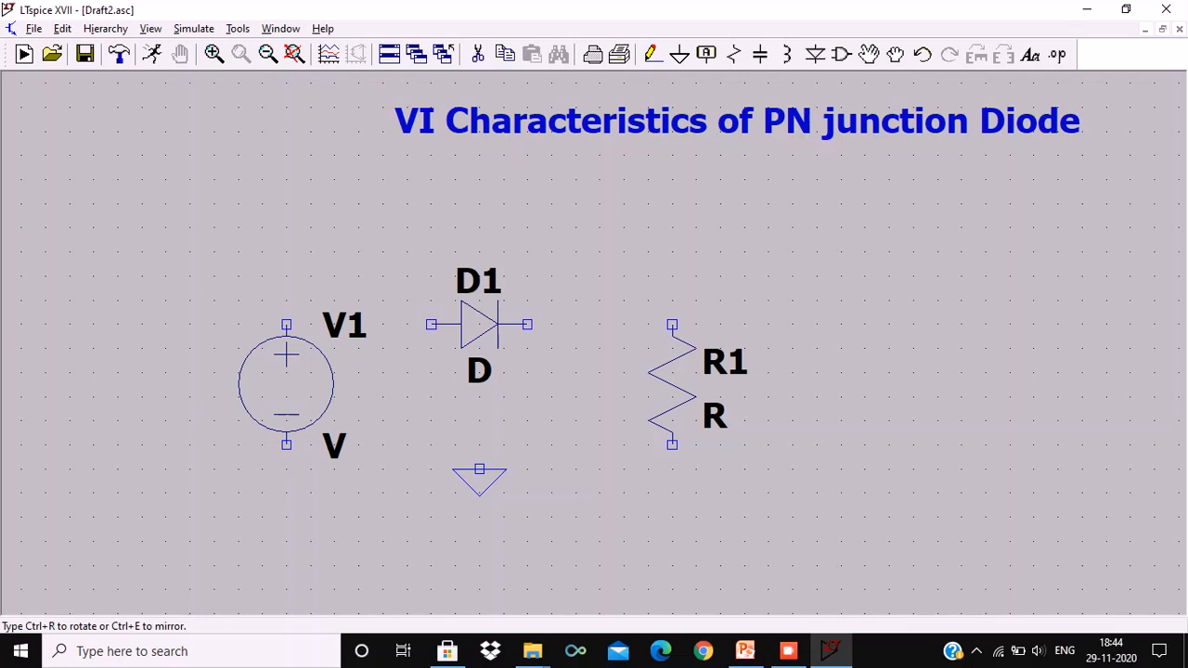
key("Escape")
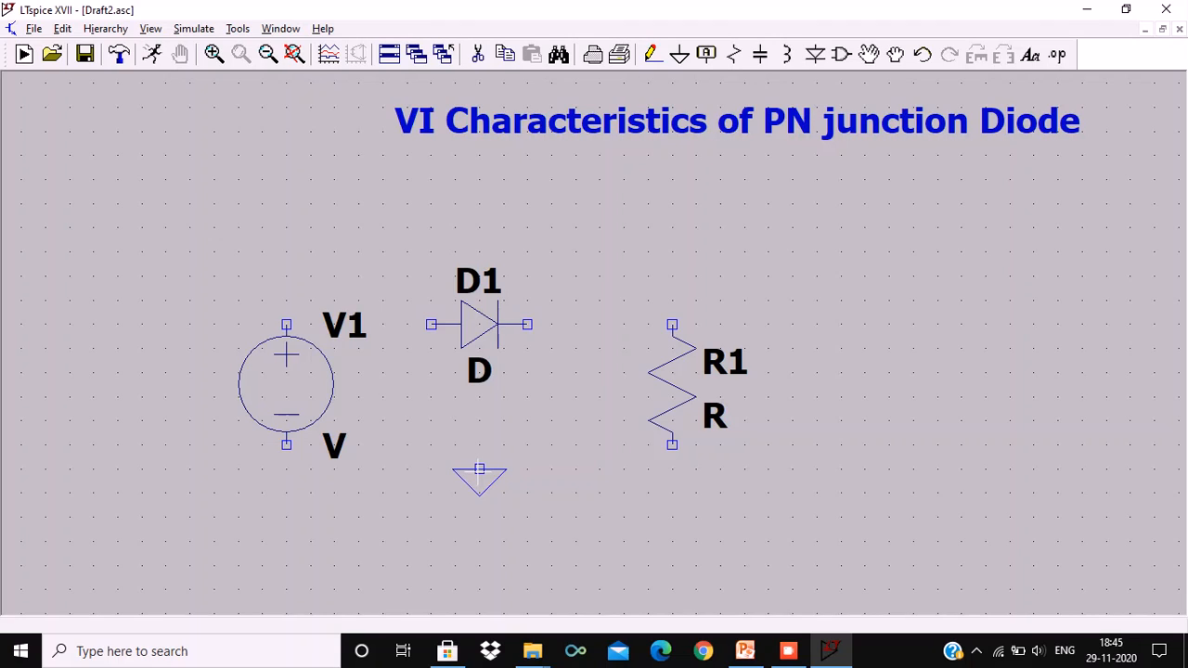
Wire the voltage source's positive terminal to the diode's anode, and the diode's cathode to the resistor's upper end.
left_click(652, 54)
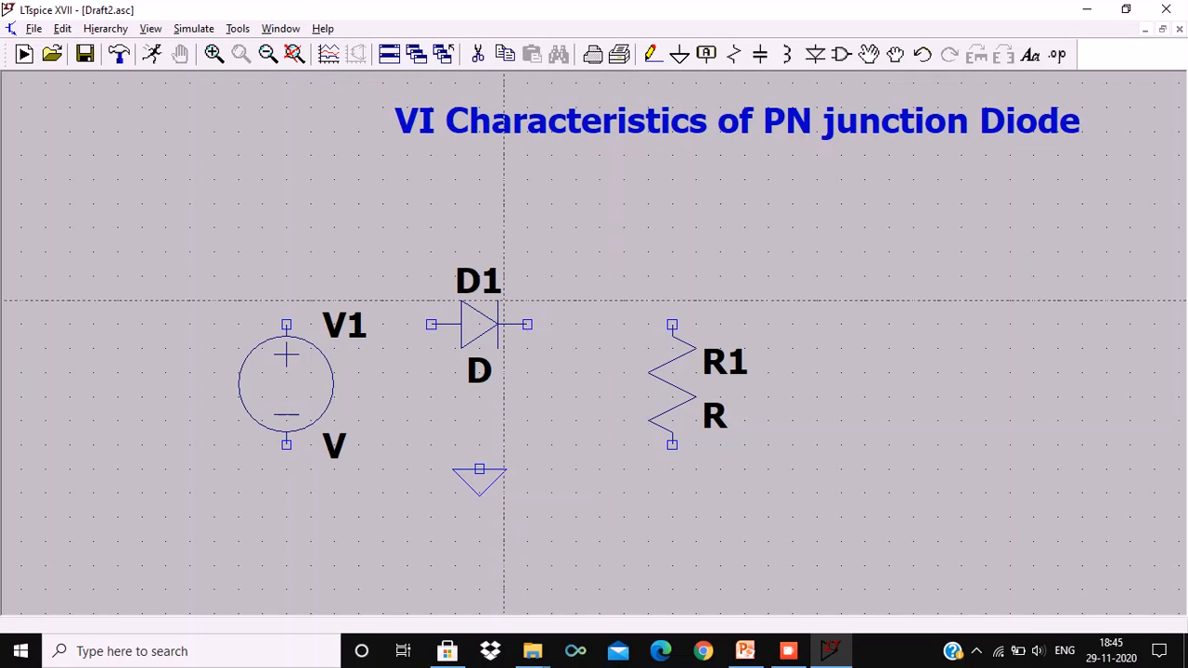
left_click(431, 325)
left_click(286, 324)
key("F9")
left_click(527, 324)
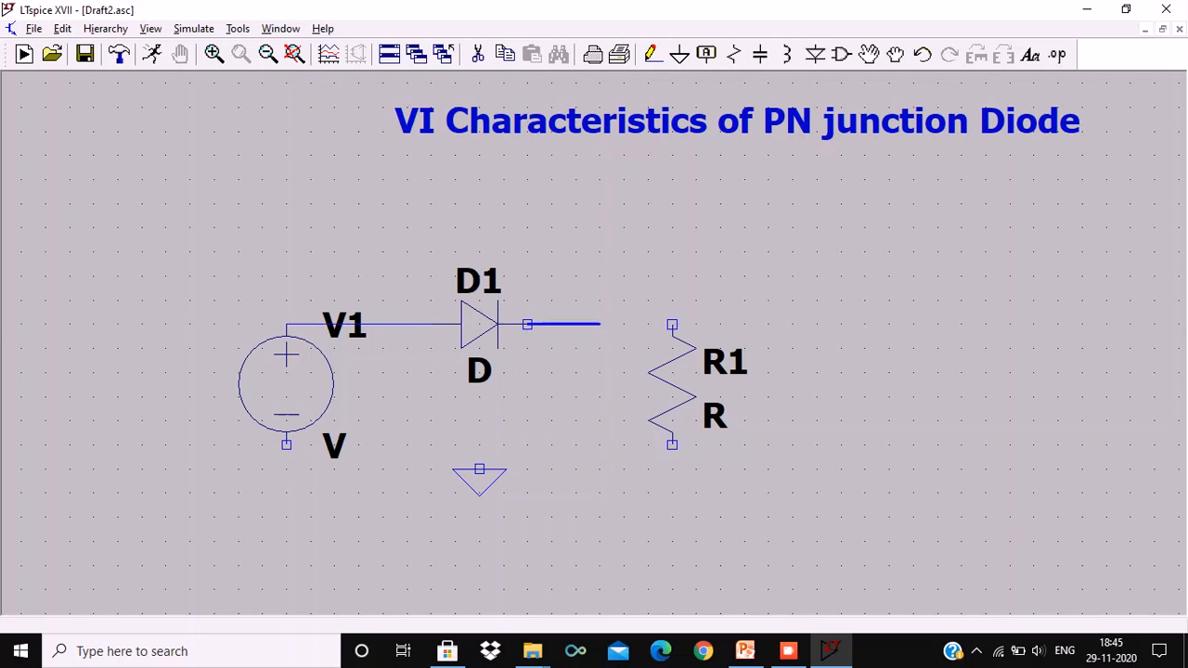
left_click(672, 324)
key("Escape")
Wire the resistor's lower end to the source's negative terminal and connect the ground symbol to that wire.
left_click(672, 444)
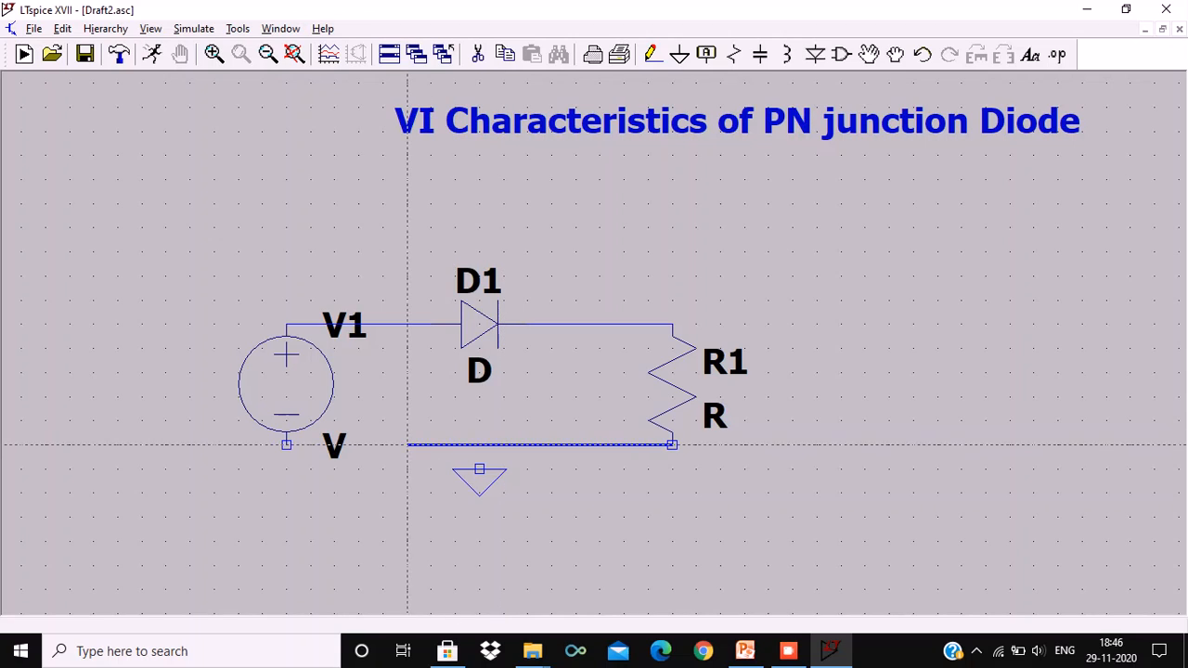
right_click(286, 444)
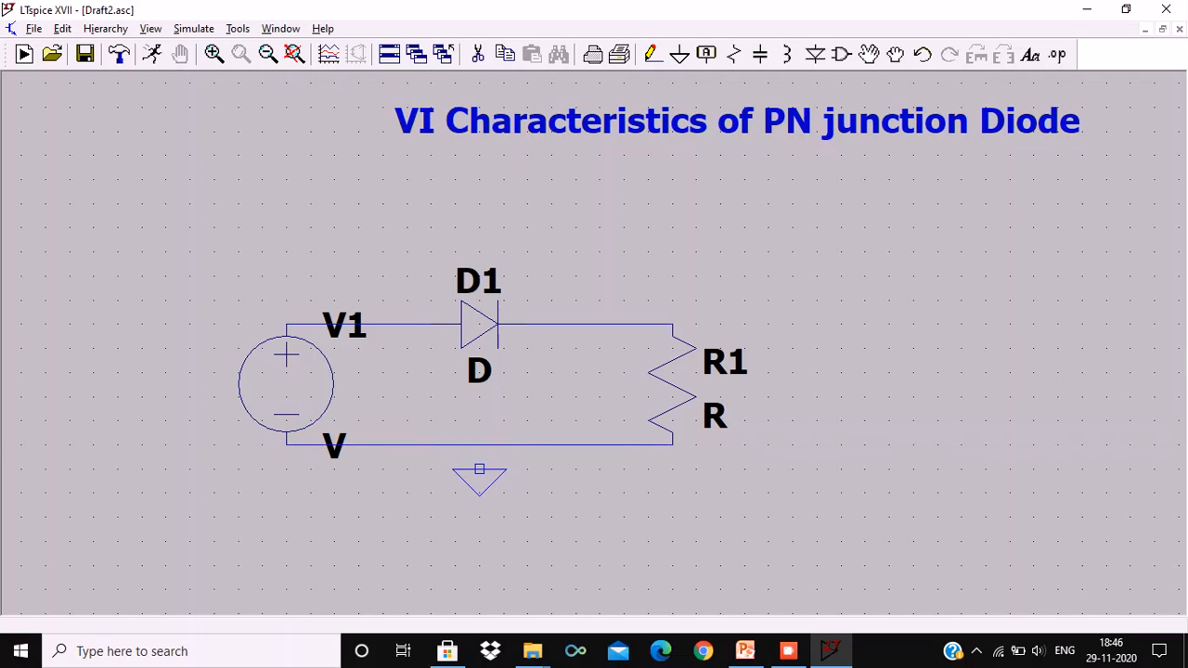
left_click(479, 469)
left_click(479, 444)
key("Escape")
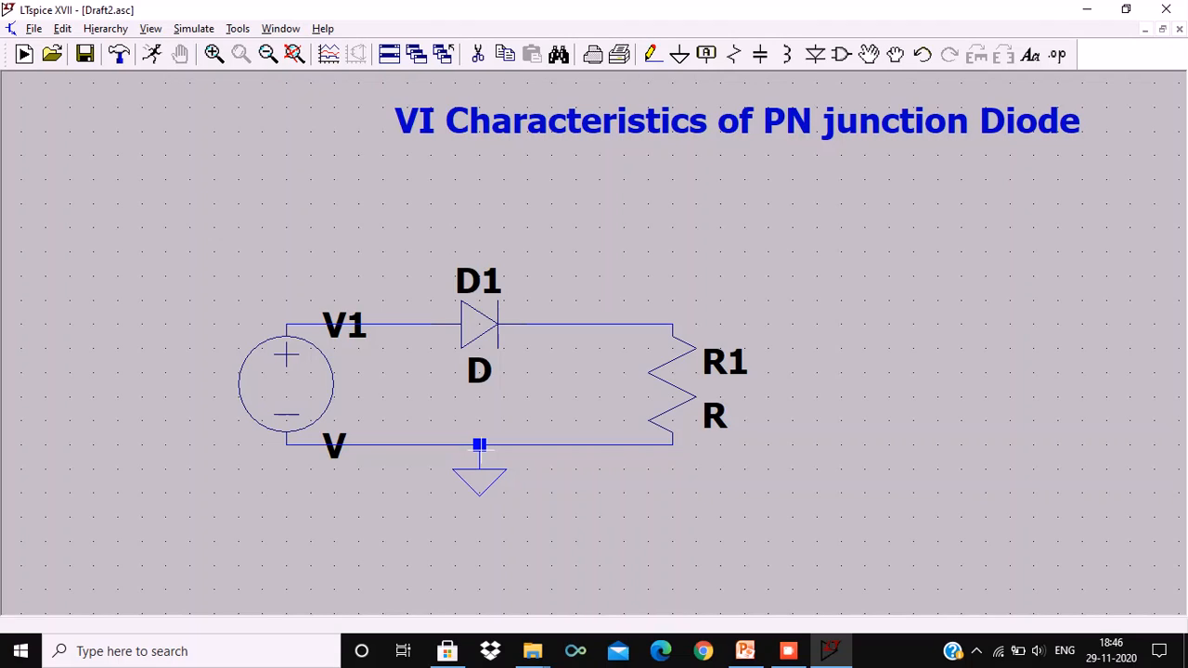
Set the resistance of resistor R1 to 1k.
right_click(688, 372)
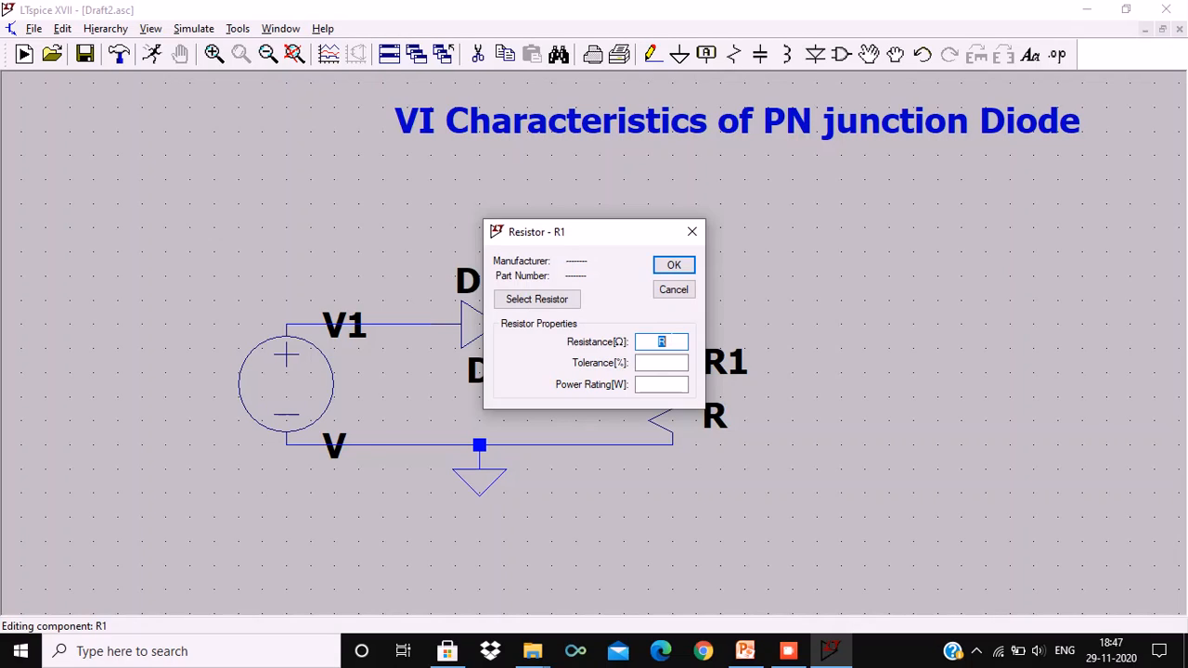
key("BackSpace")
type("1k")
left_click(674, 265)
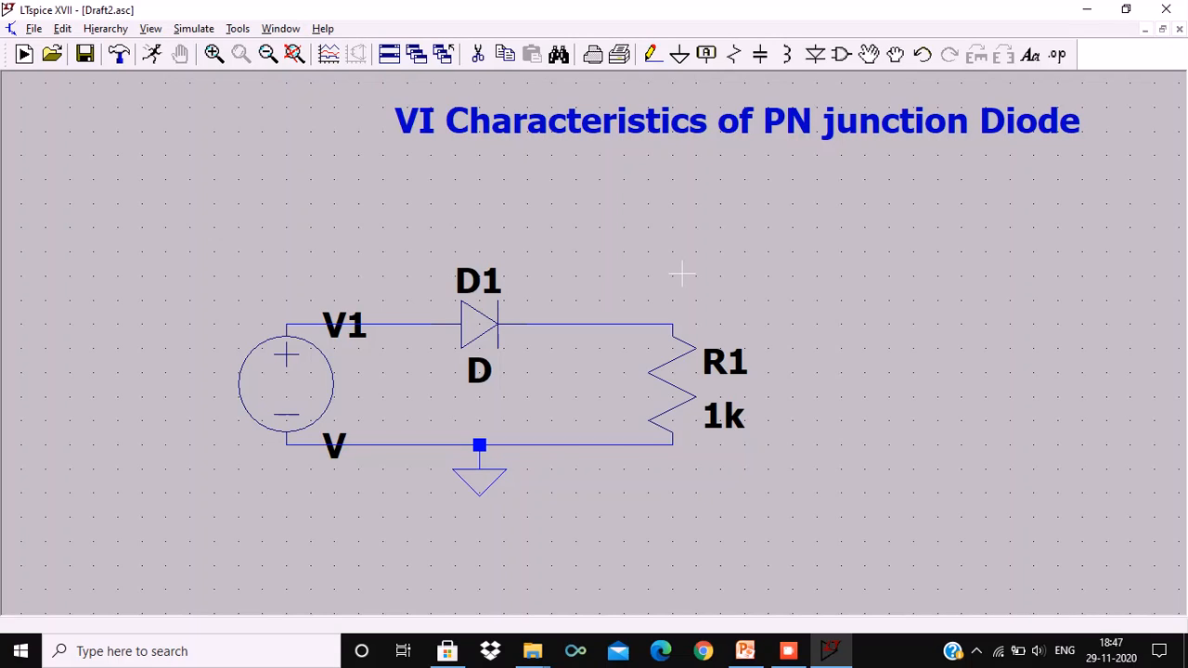
Assign the OnSemi 1N914 silicon diode model to diode D1.
right_click(494, 306)
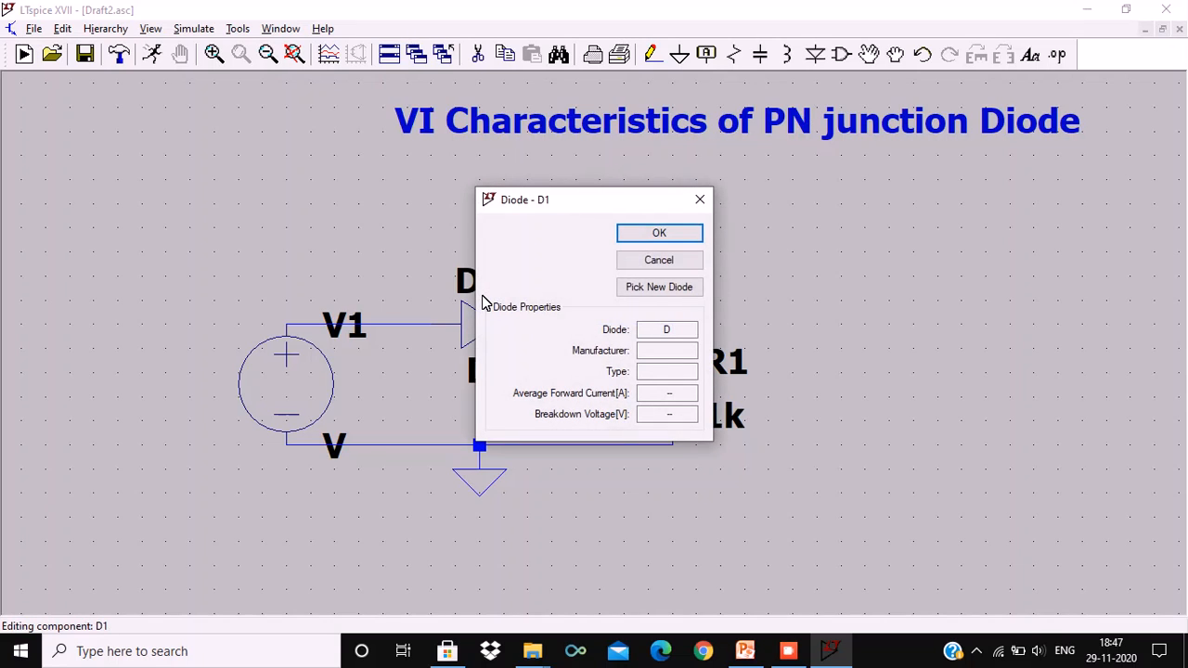
left_click(664, 284)
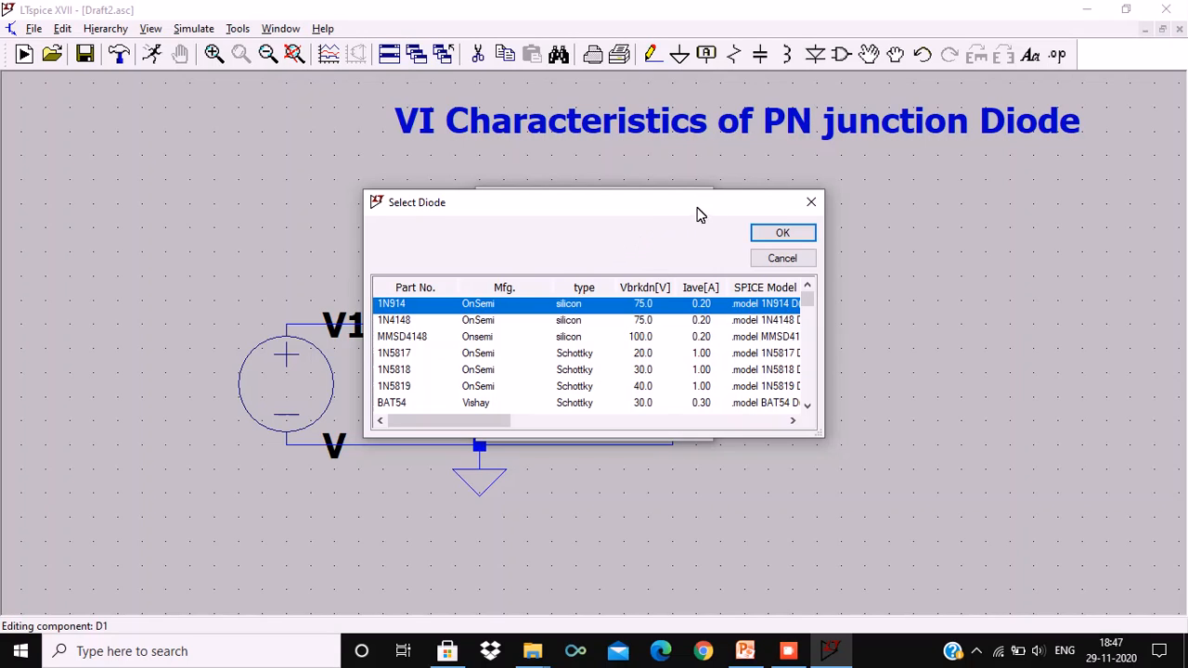
left_click(777, 232)
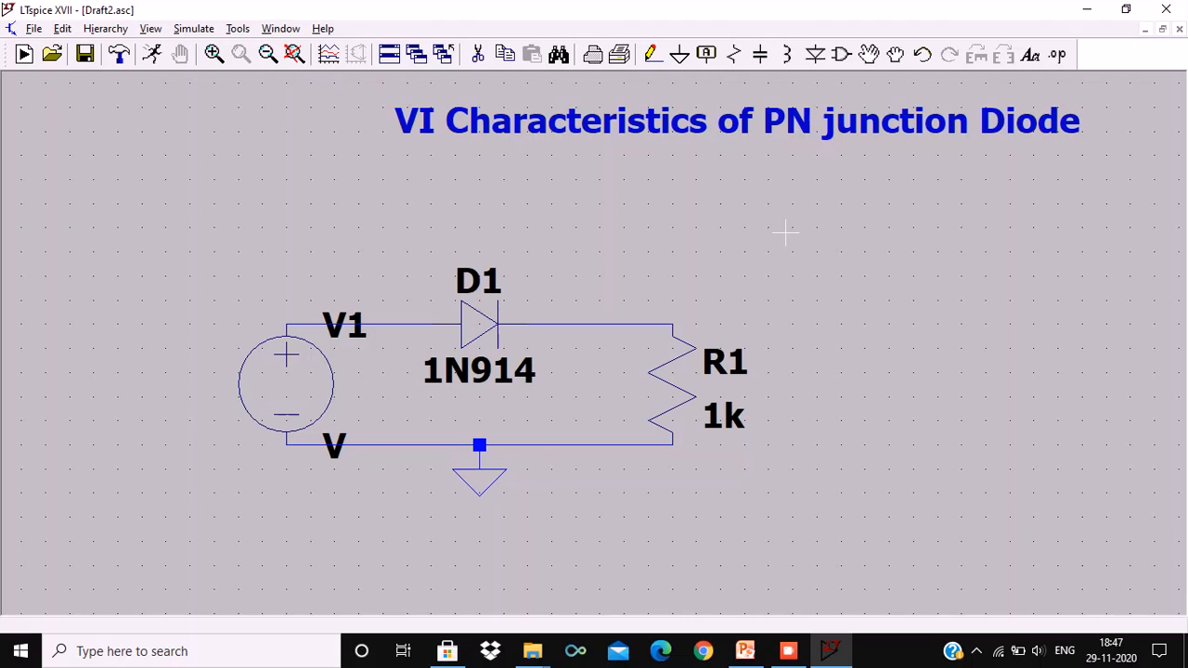
Set the DC value of voltage source V1 to 5 V.
right_click(286, 369)
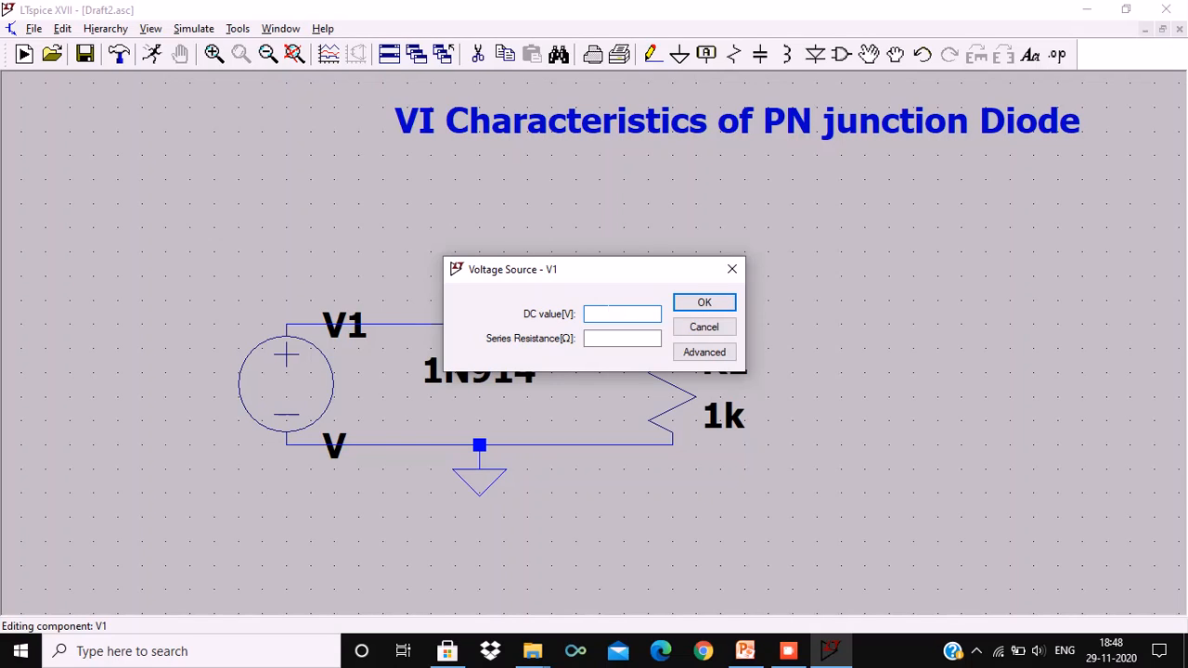
type("5")
left_click(705, 302)
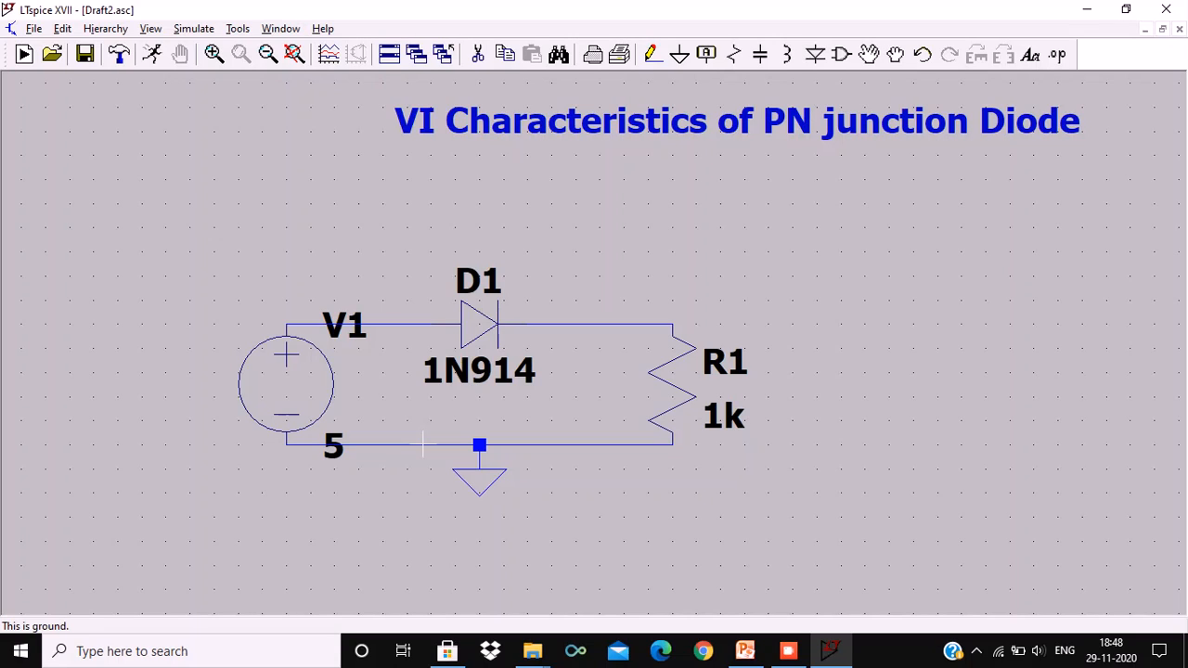
Set up and run a linear DC sweep of source v1 from 0 to 5 with an increment of .02.
left_click(151, 56)
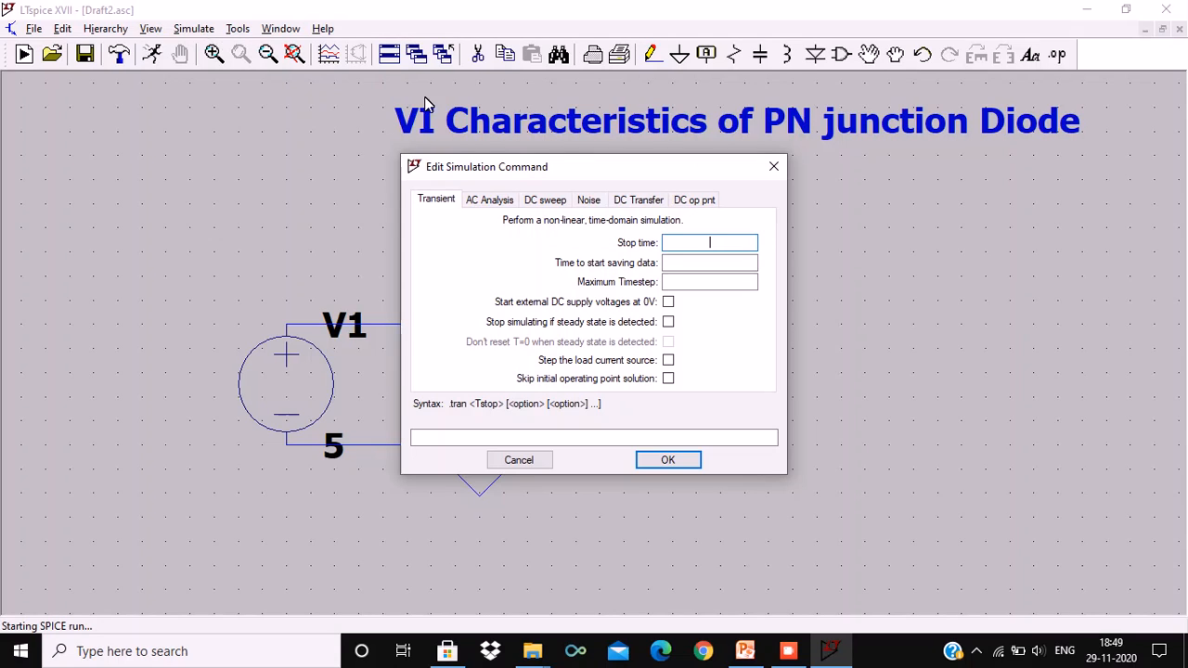
left_click(542, 203)
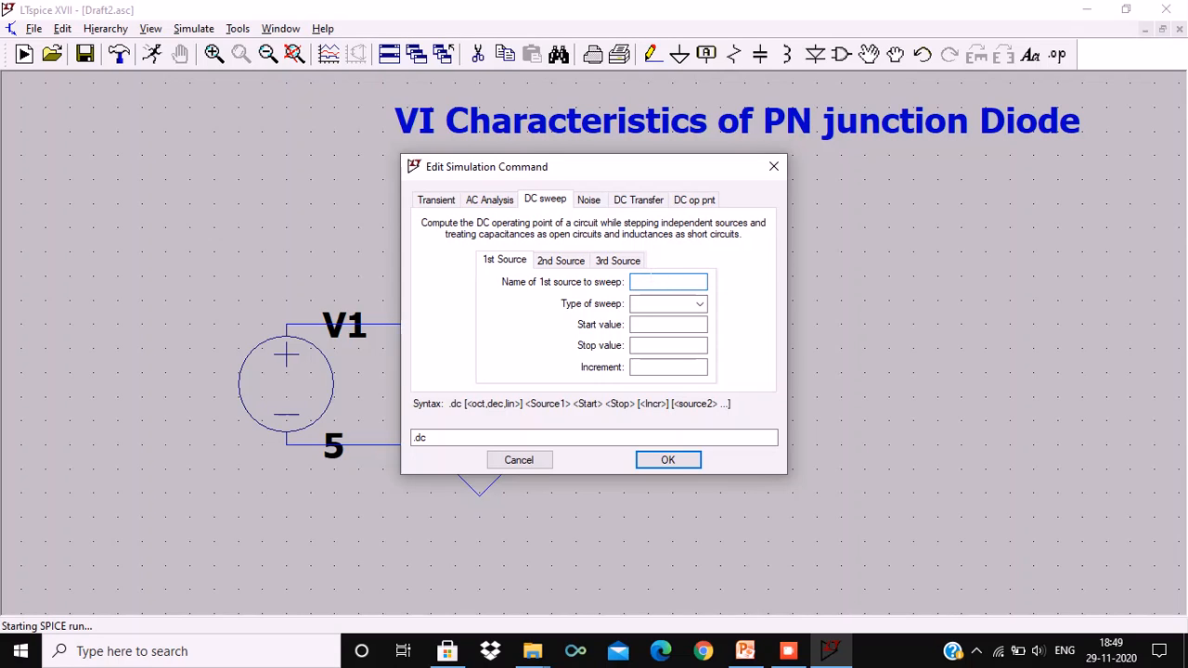
type("v1")
left_click(696, 303)
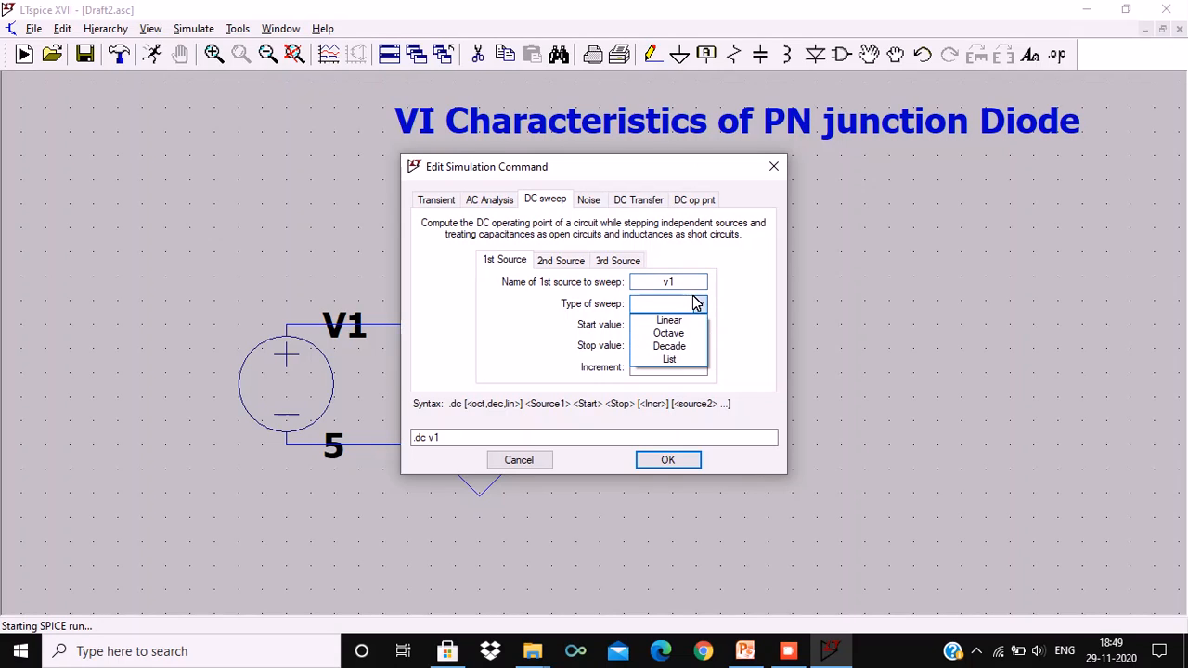
left_click(668, 320)
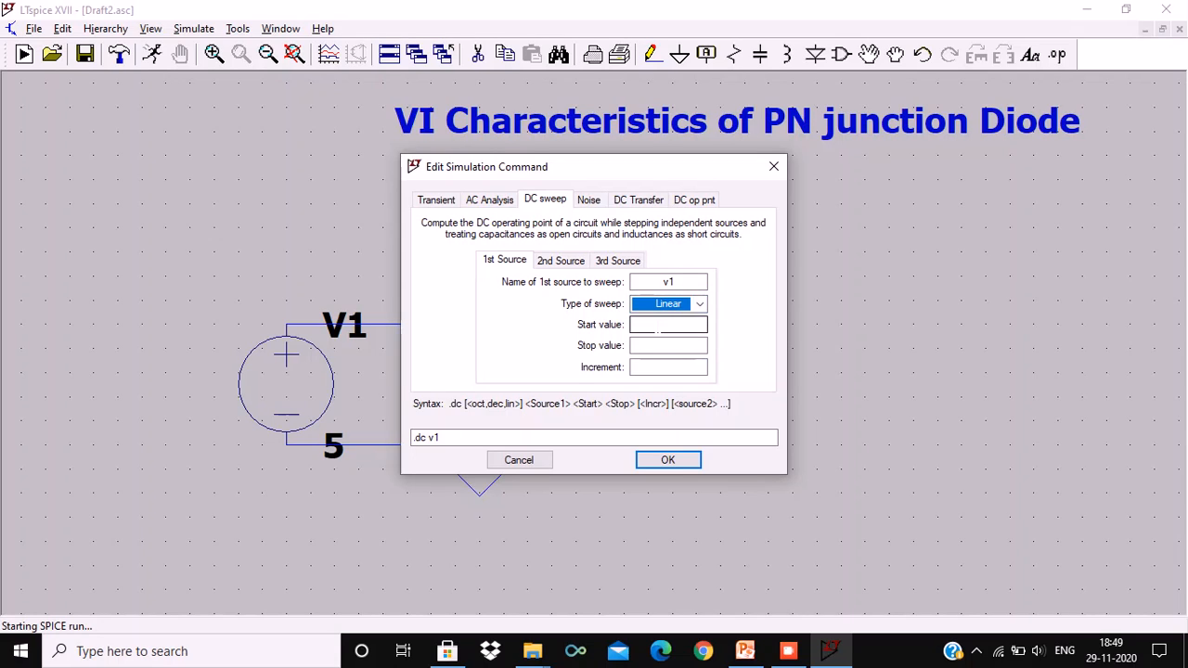
left_click(658, 328)
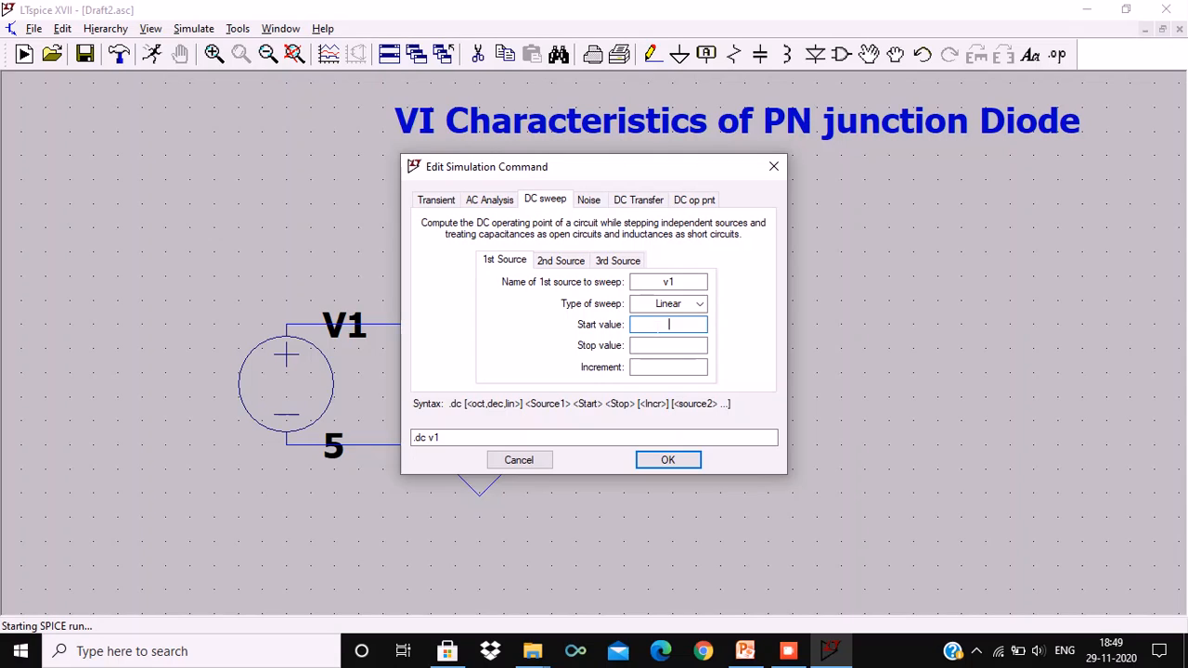
type("0")
left_click(657, 339)
type("5")
left_click(659, 366)
type(".02")
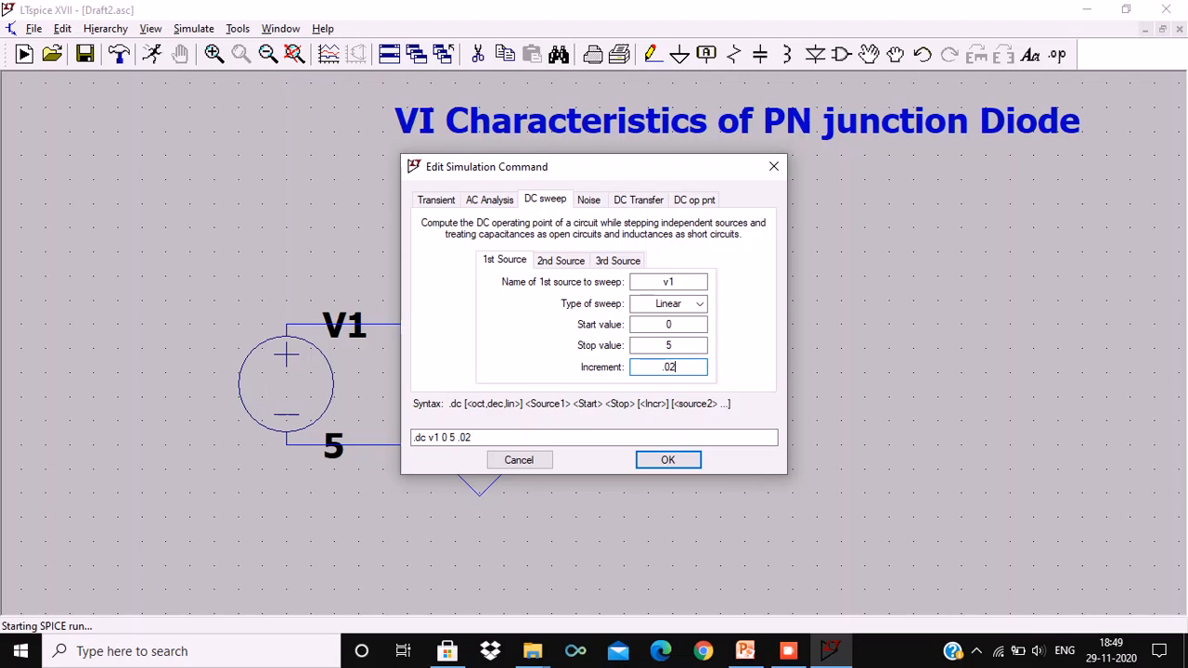
left_click(668, 459)
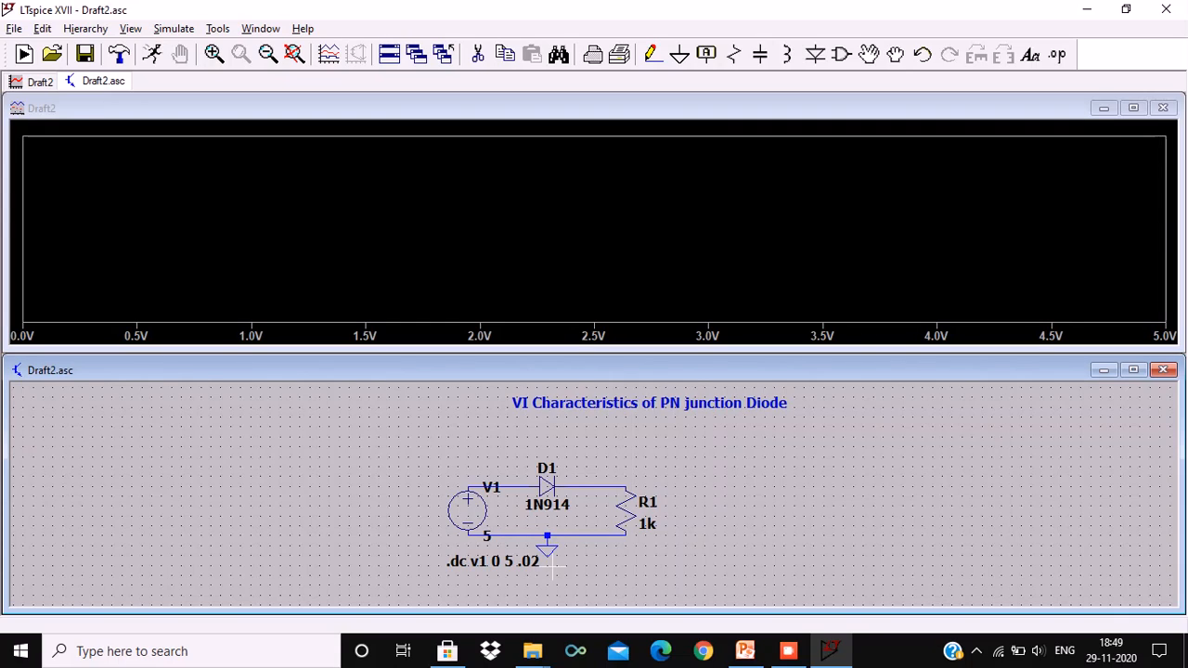
Add the diode current trace I(D1) to the empty plot.
right_click(560, 299)
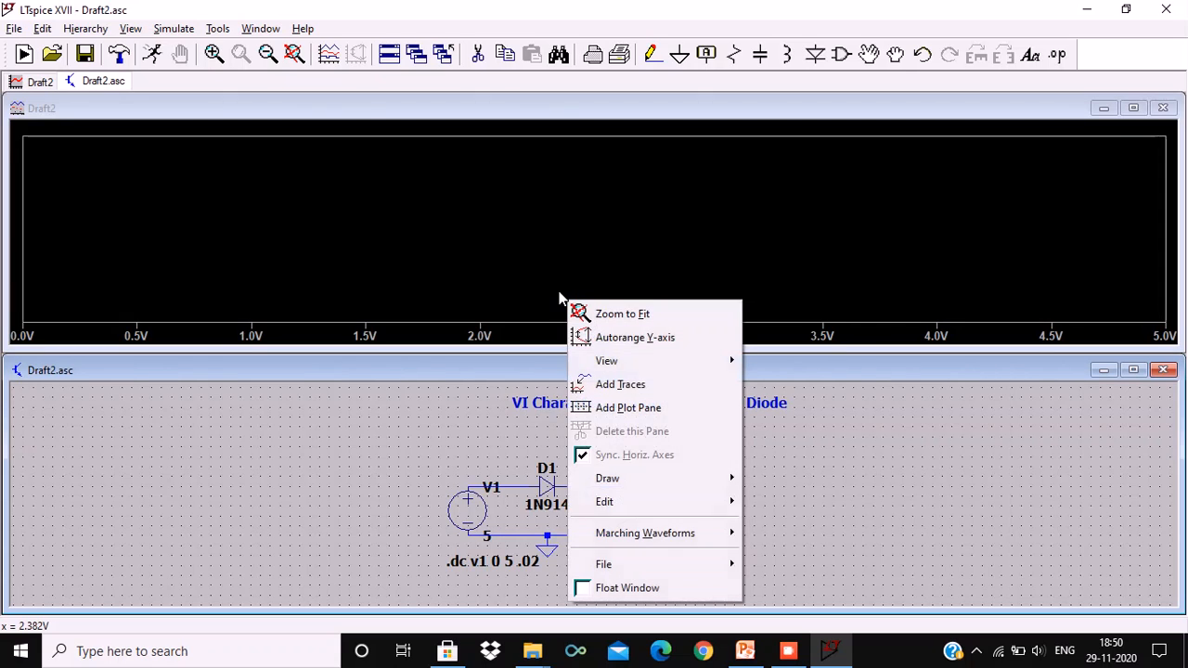
left_click(605, 384)
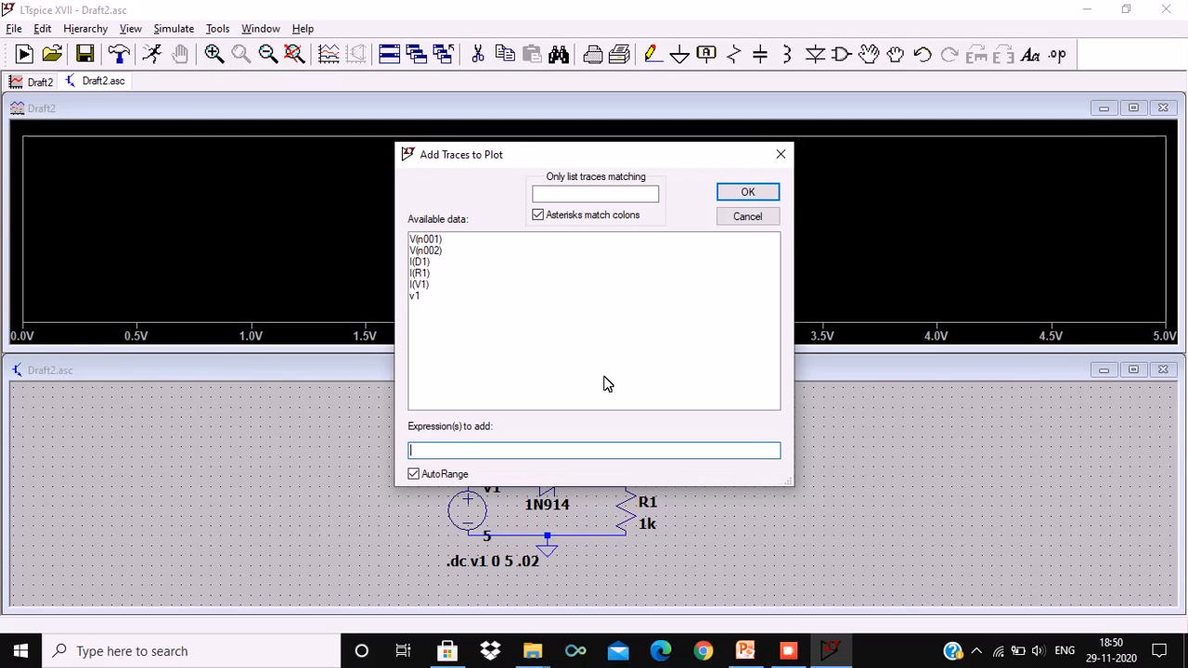
left_click(416, 262)
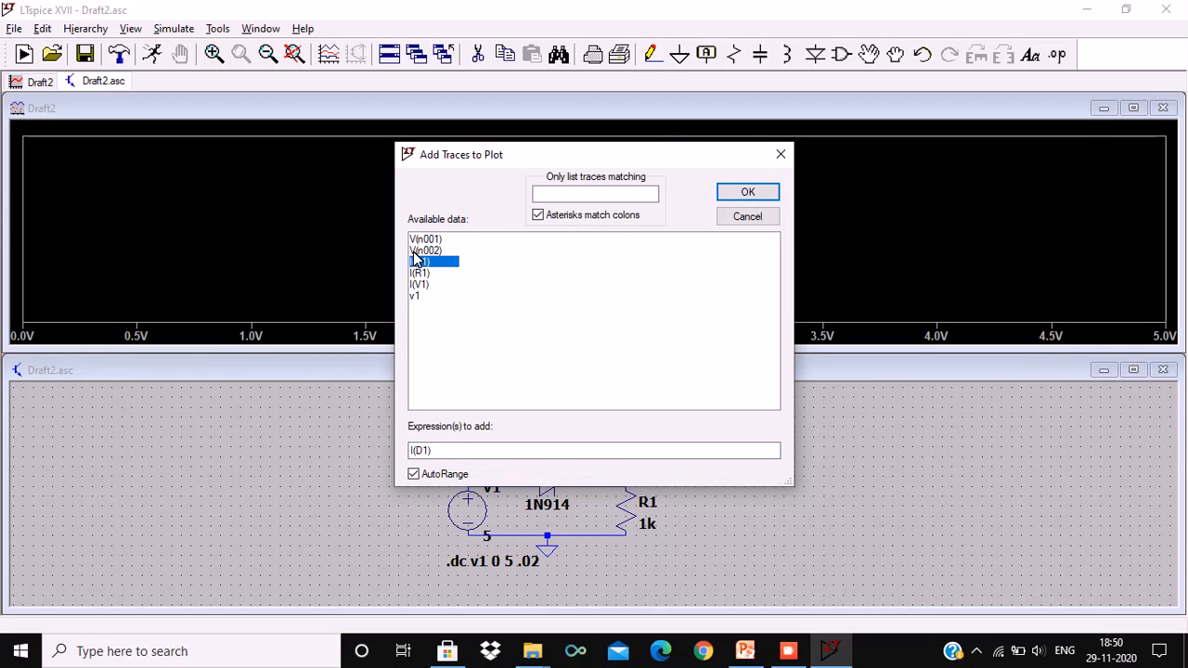
left_click(752, 190)
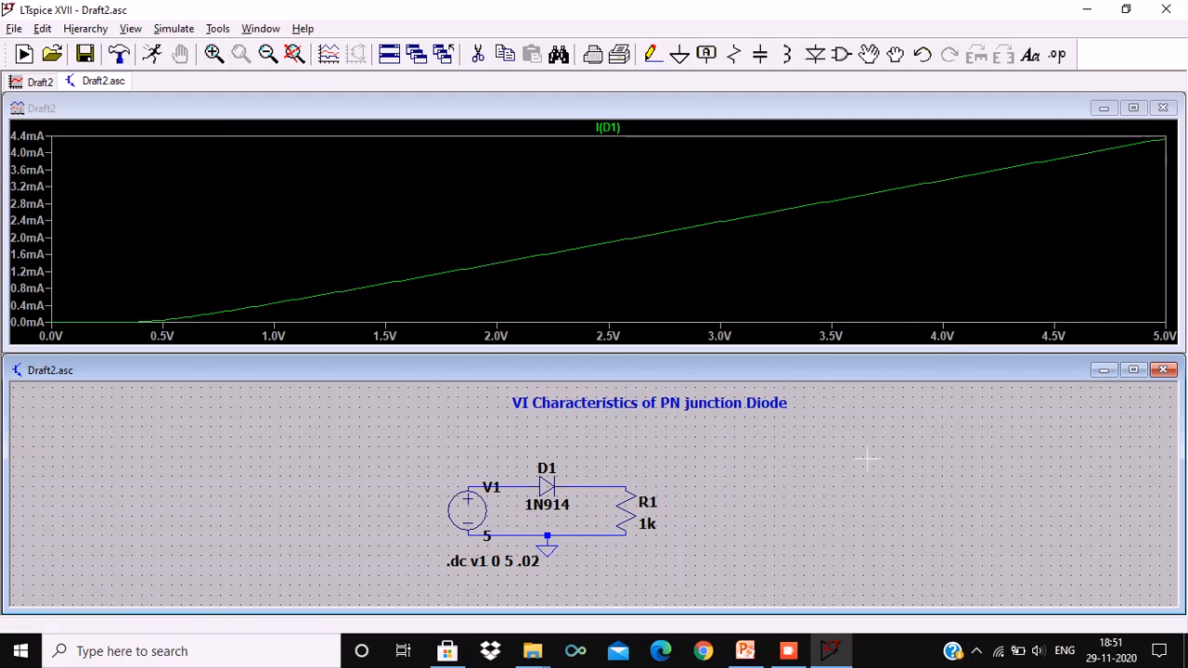
Change the DC sweep of source v1 to start at -5 and stop at 0, and rerun the simulation.
right_click(456, 564)
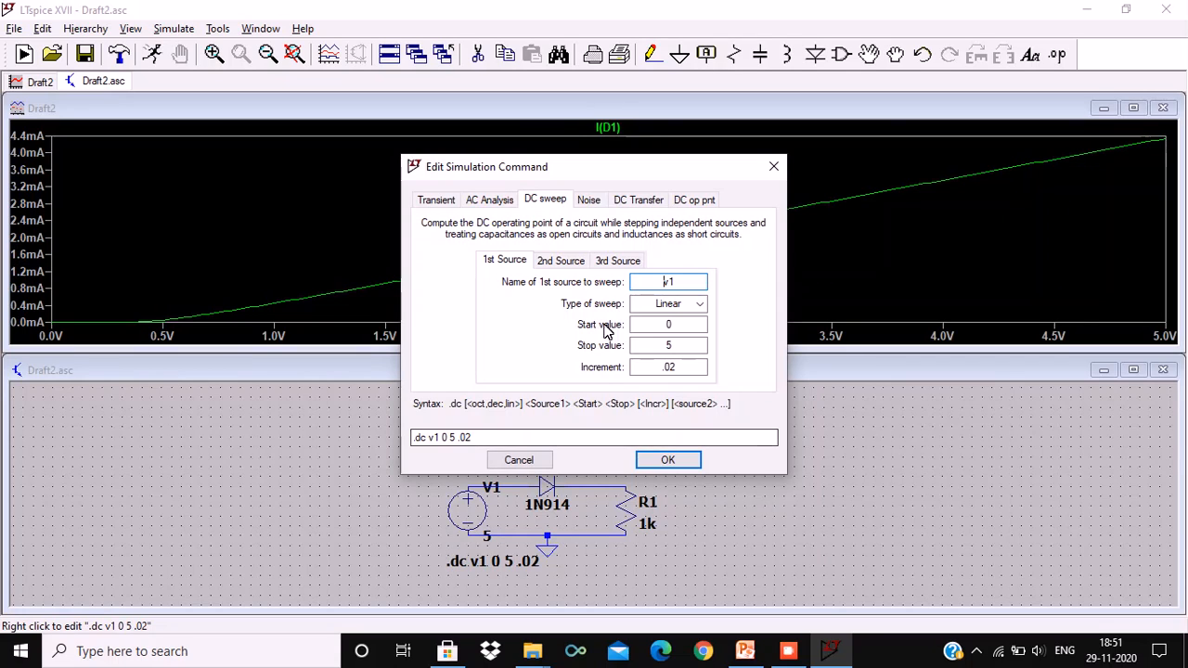
left_click(672, 325)
key("BackSpace")
type("-5")
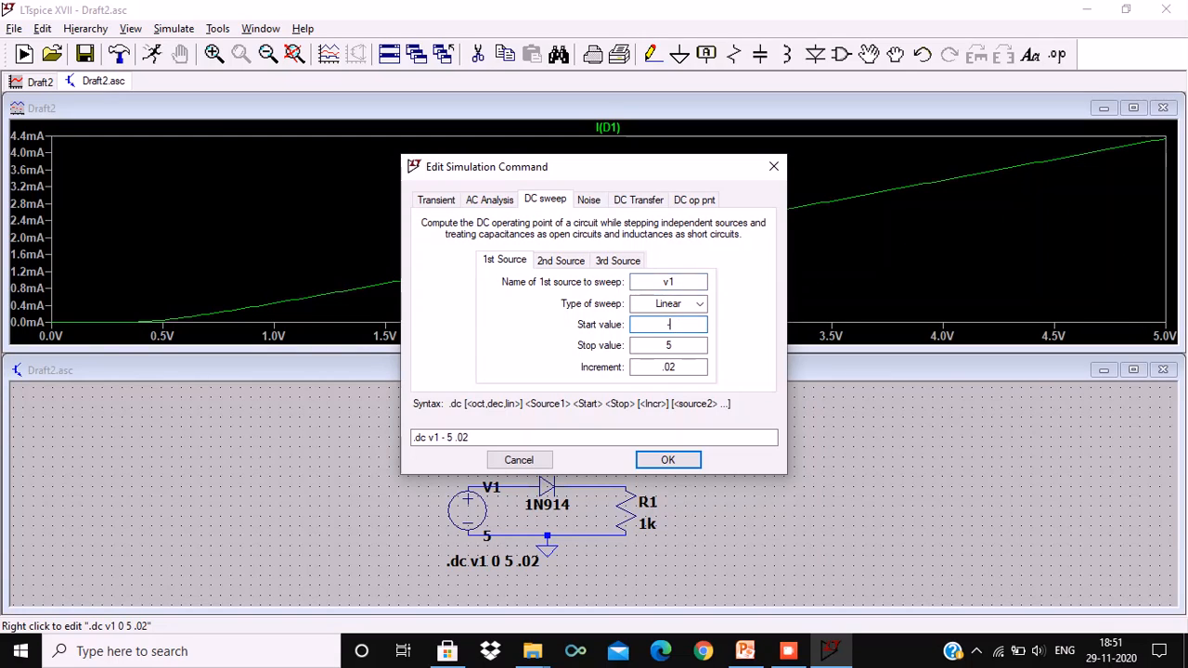
left_click(654, 345)
key("BackSpace")
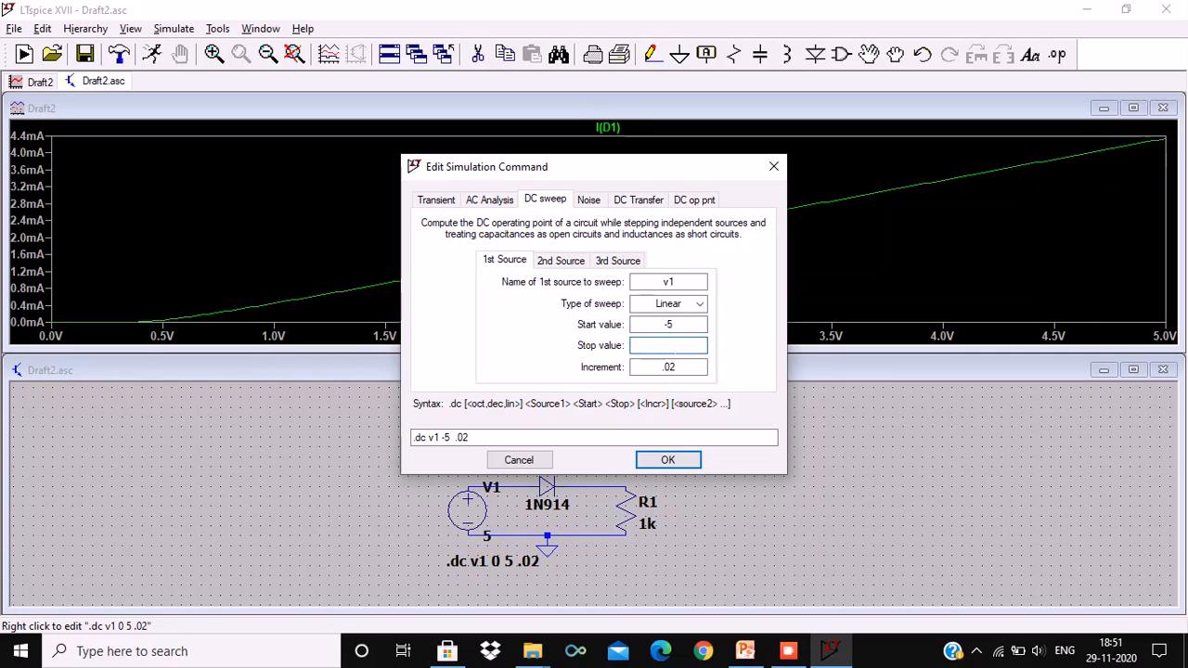
type("0")
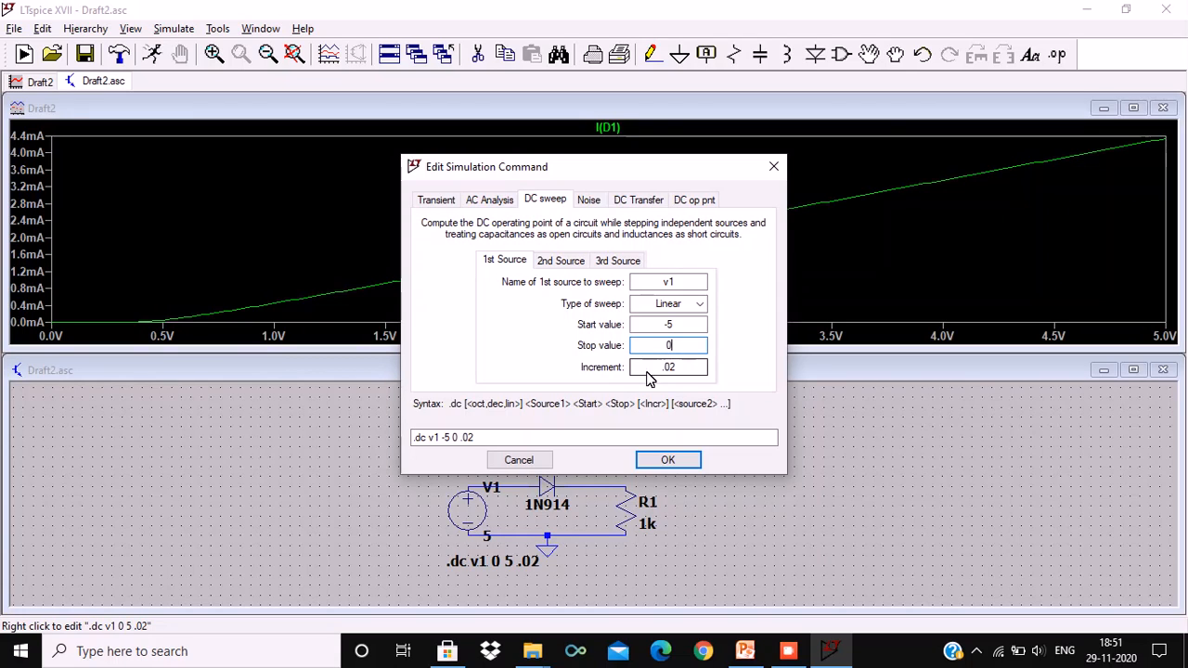
left_click(654, 455)
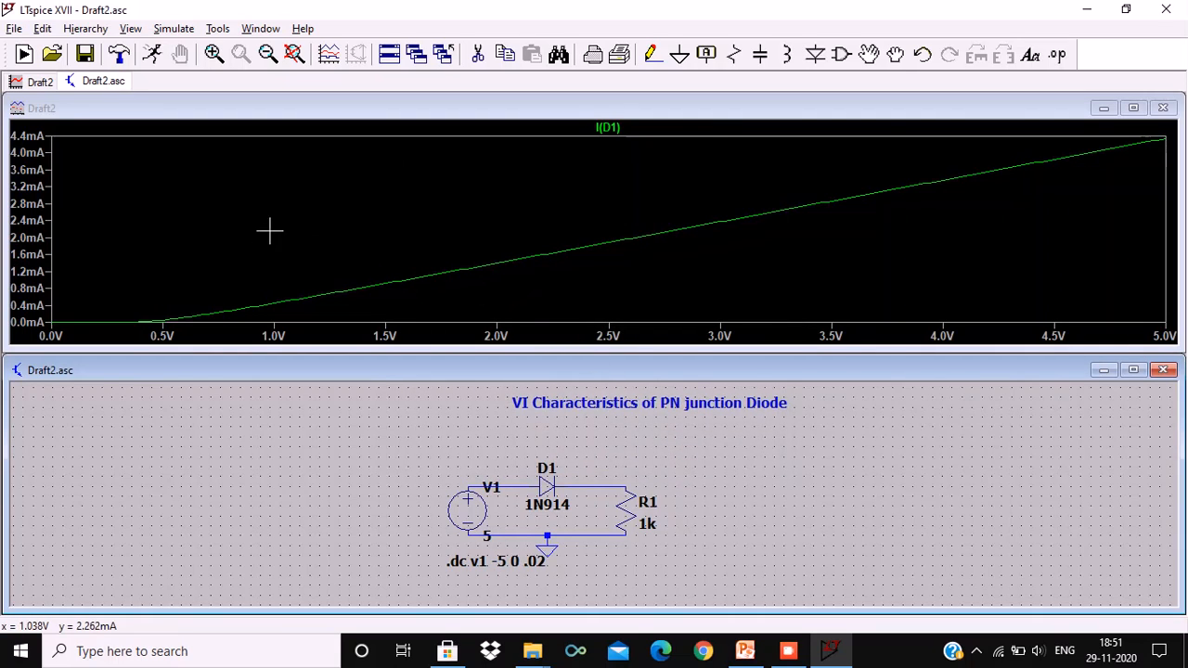
left_click(153, 56)
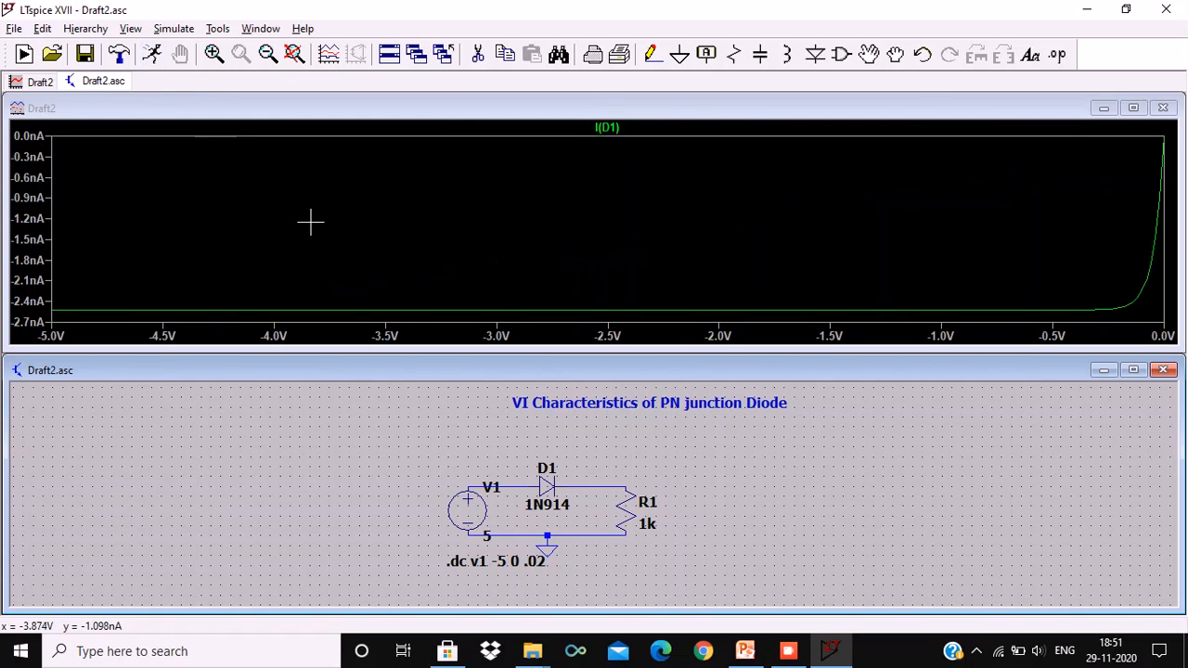